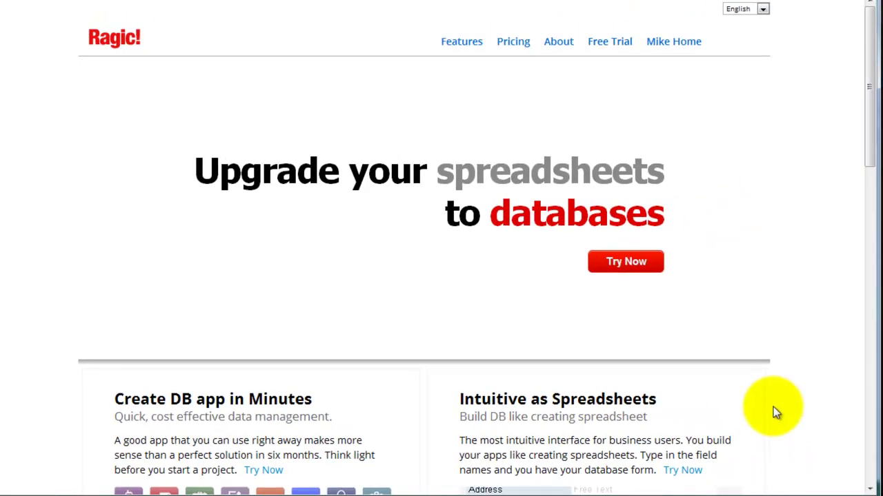
Step: Accept the Bug ID row as Sheet1's header, import into a new sheet in New Database, and continue without linked fields
left_click(671, 42)
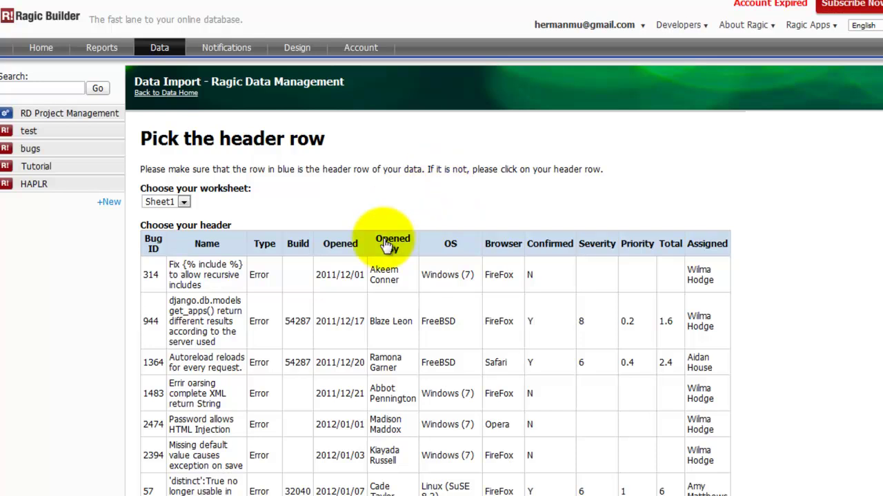
scroll(641, 217, "down", 3)
scroll(642, 217, "down", 4)
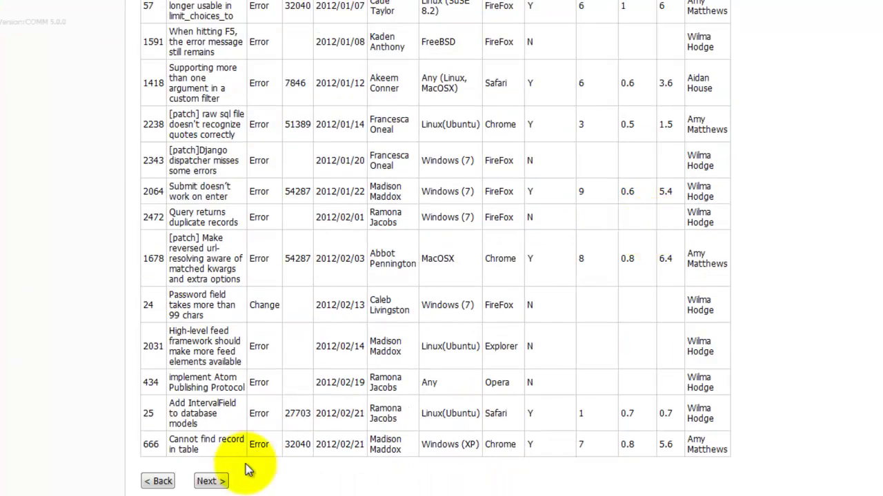
left_click(220, 482)
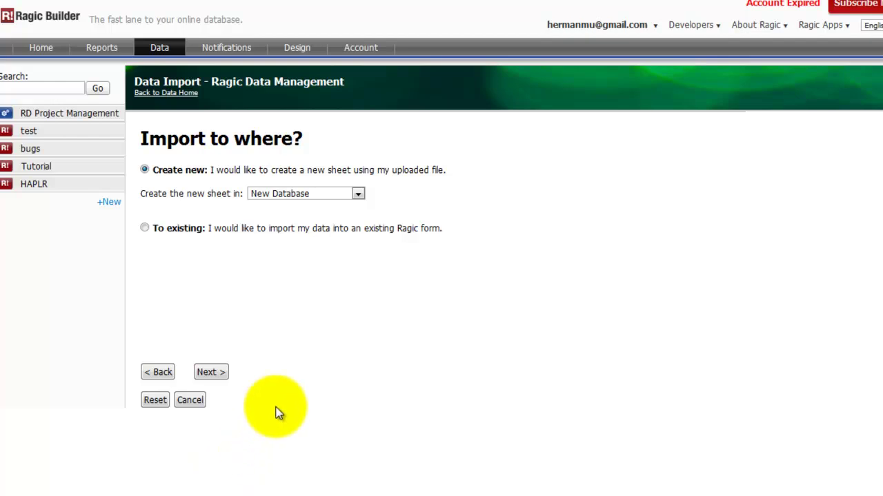
left_click(219, 372)
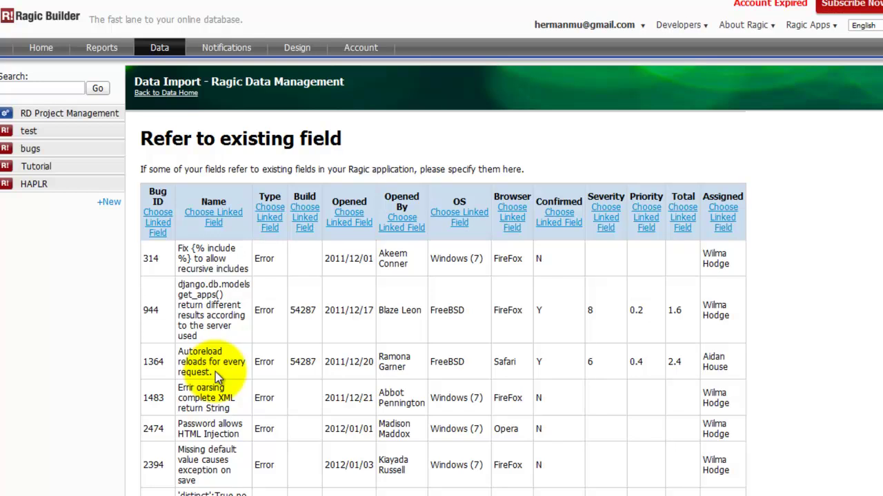
scroll(215, 372, "down", 10)
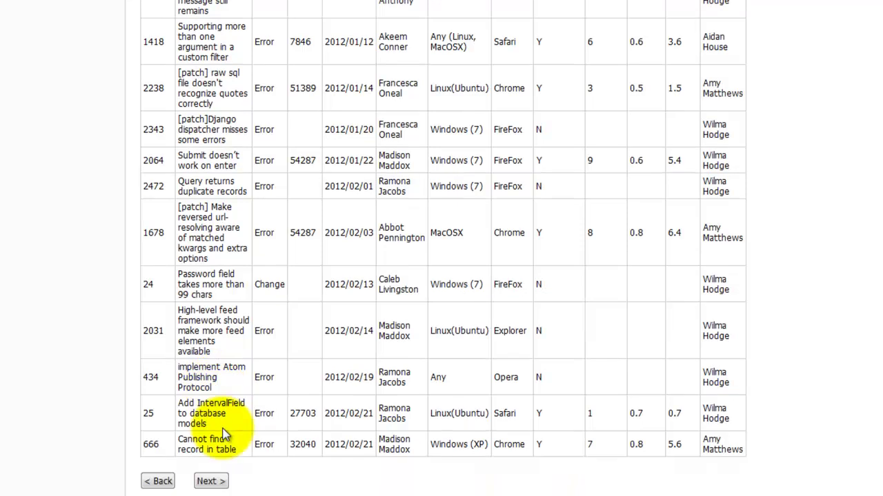
left_click(205, 483)
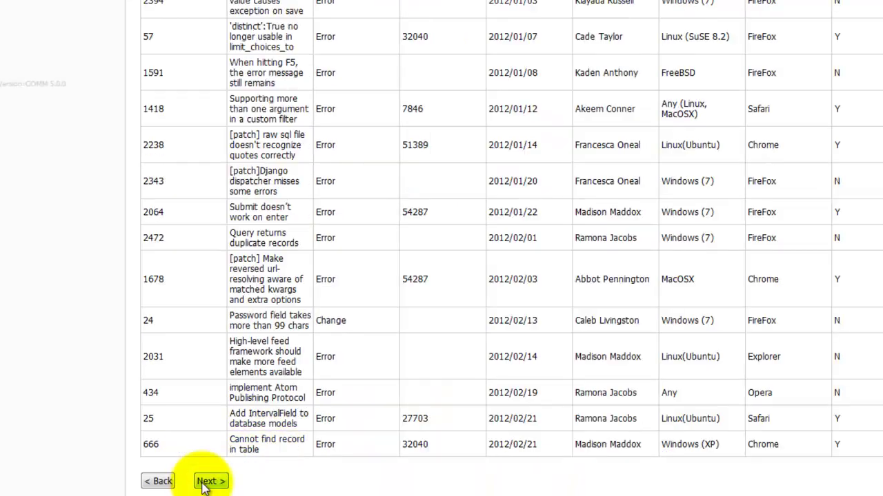
Step: Set the OS field's input type to Multiple Select, choose a selection type for Browser, and confirm the field types
scroll(204, 483, "up", 10)
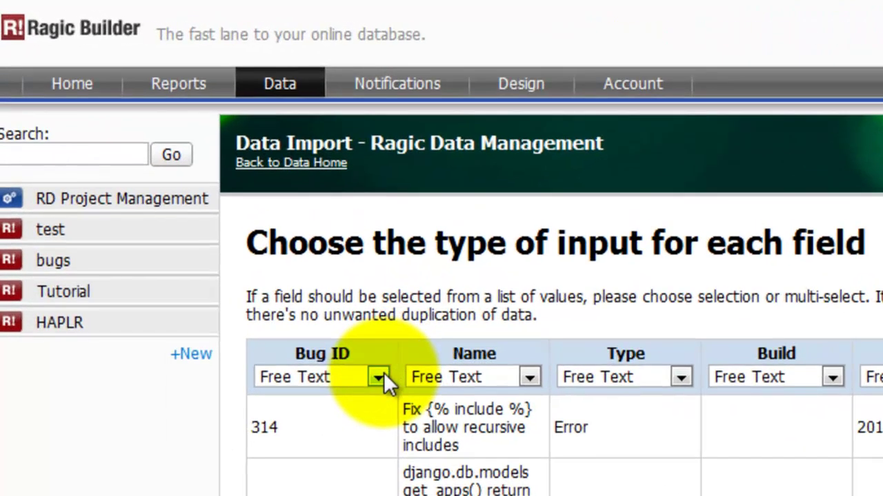
left_click(216, 215)
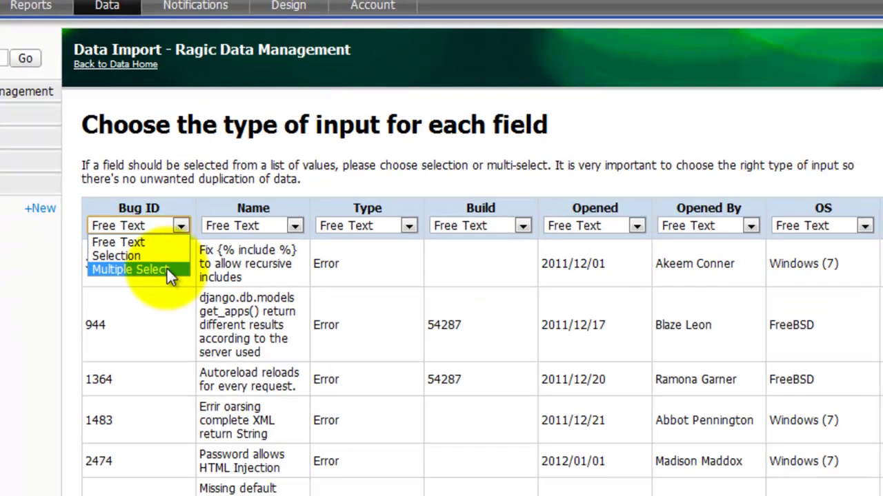
left_click(483, 414)
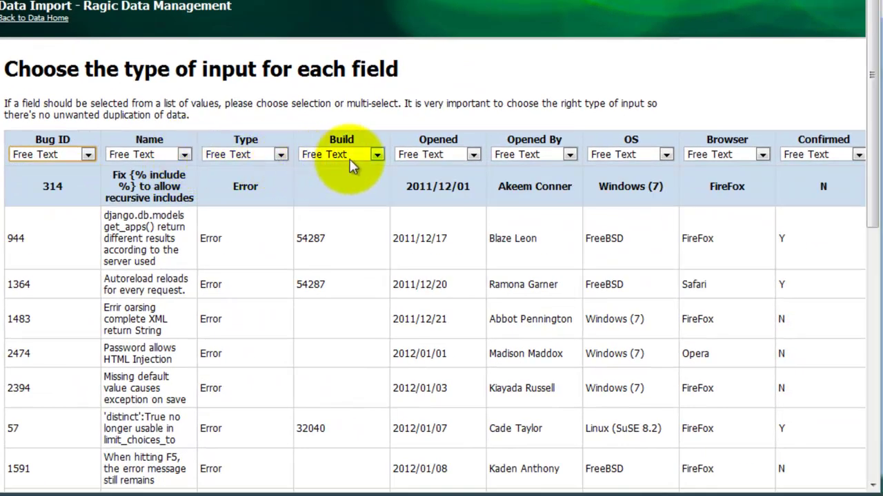
left_click(571, 156)
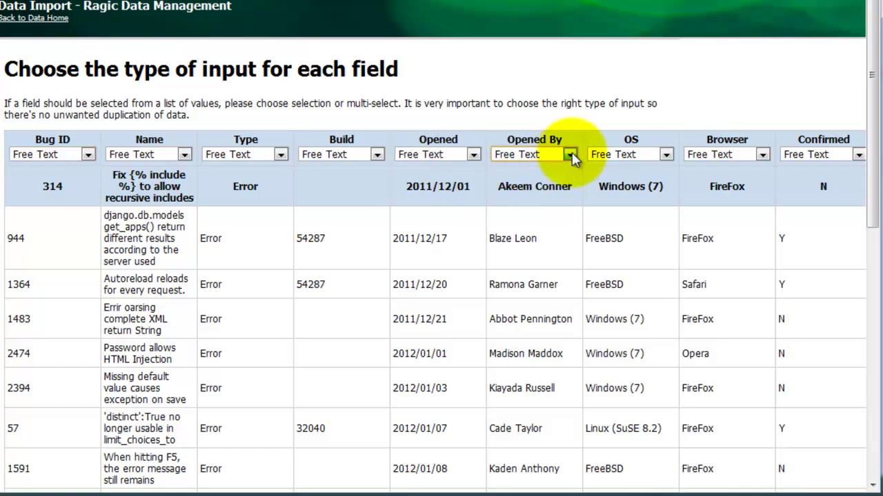
left_click(666, 154)
left_click(628, 187)
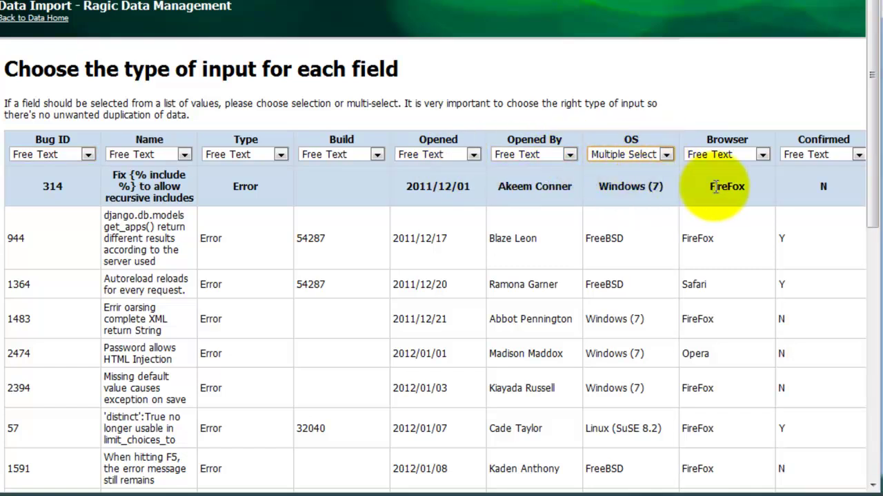
left_click(762, 155)
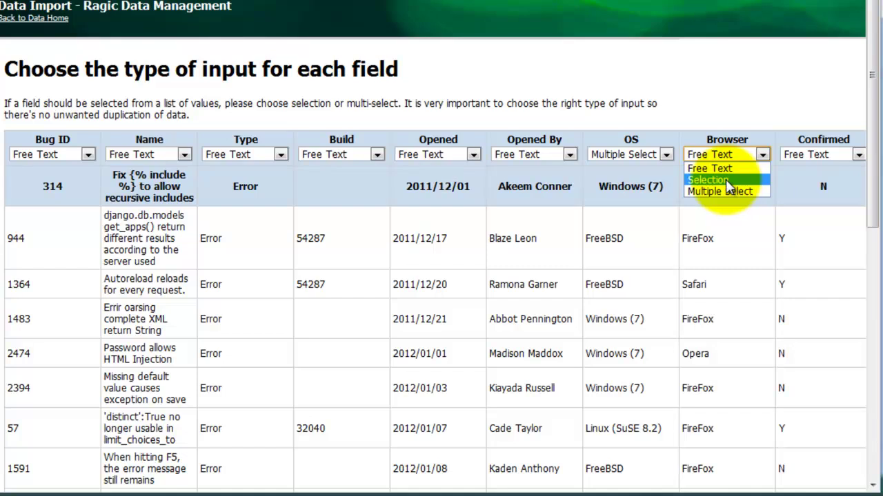
left_click(724, 191)
left_click(874, 378)
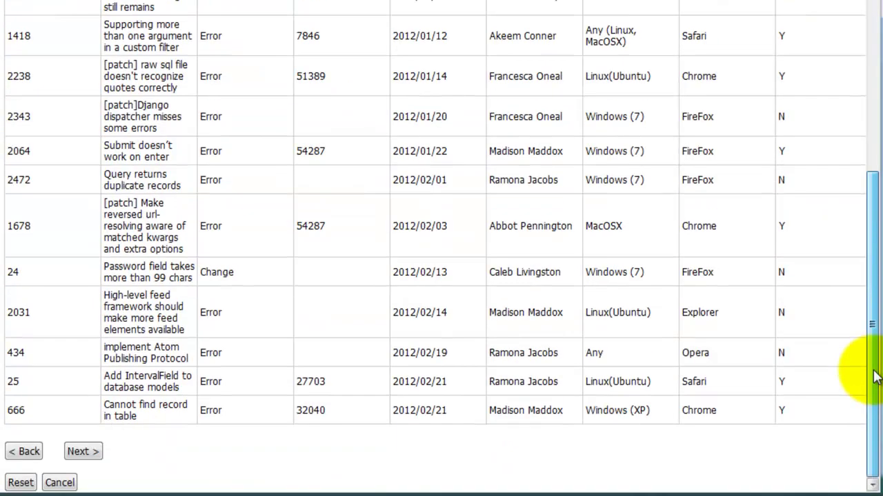
left_click(87, 455)
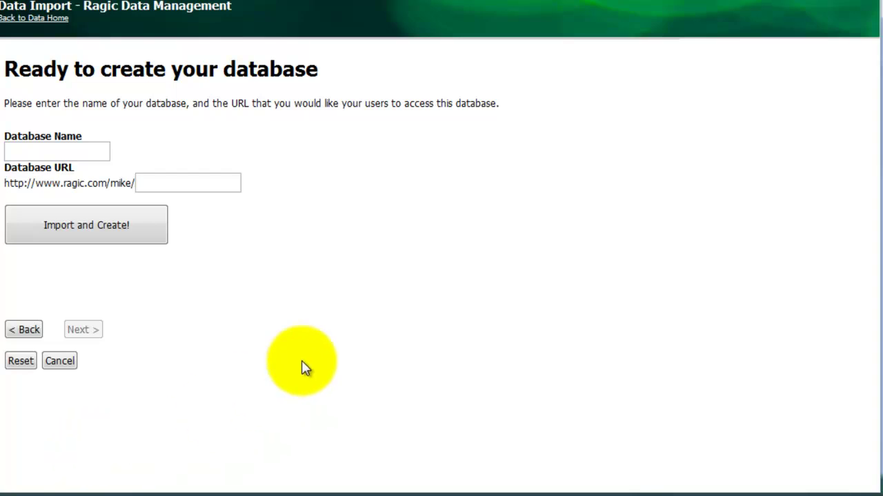
Step: Set both the database name and its URL ending to "bugs", then import and create the database
left_click(41, 151)
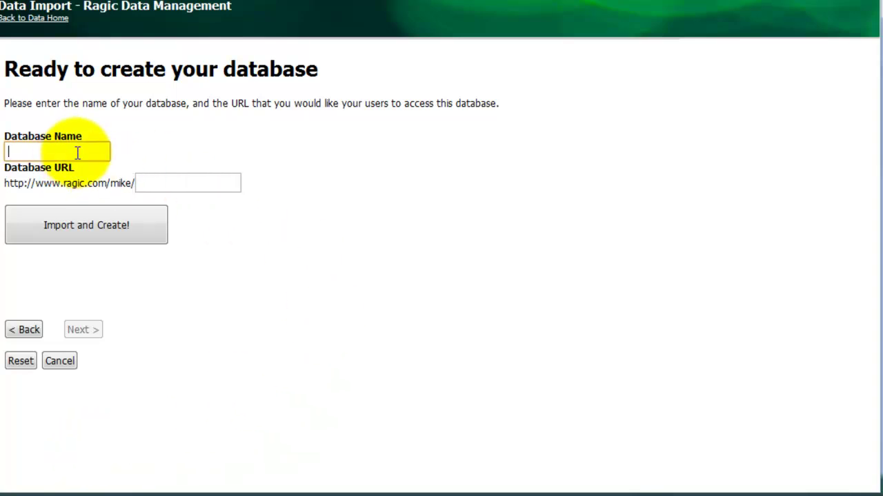
type("bugs")
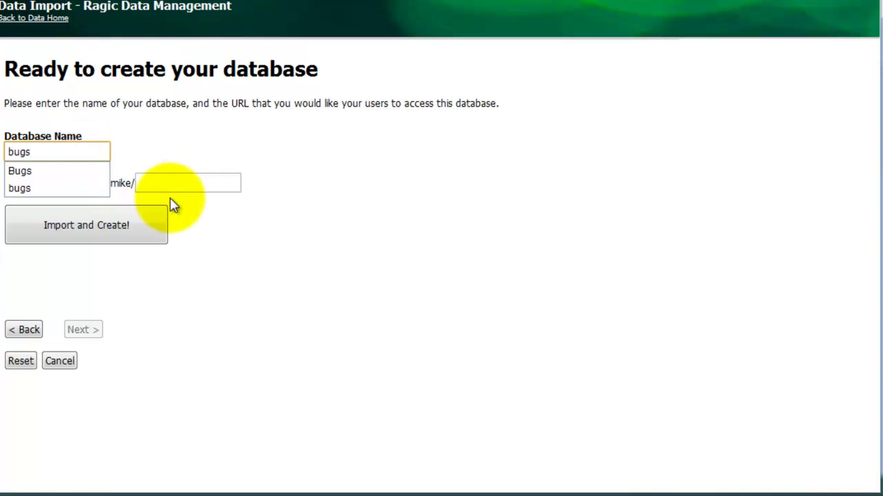
left_click(175, 188)
type("bu")
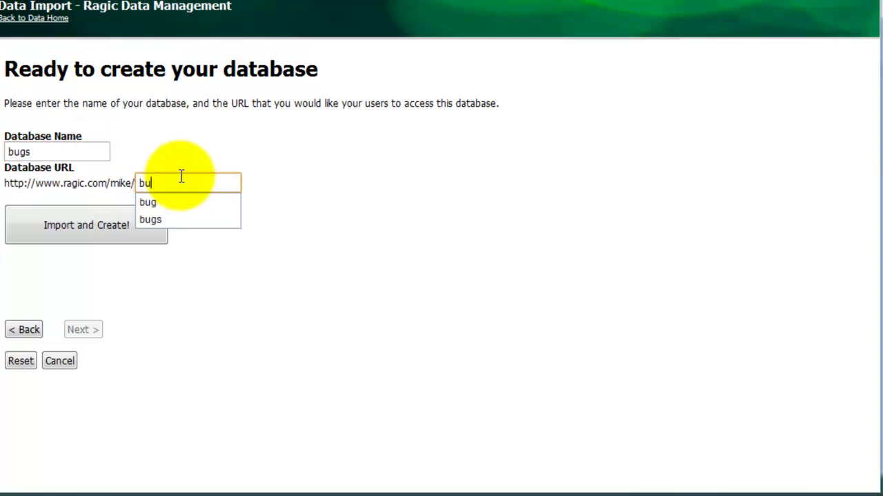
type("gs")
left_click(196, 158)
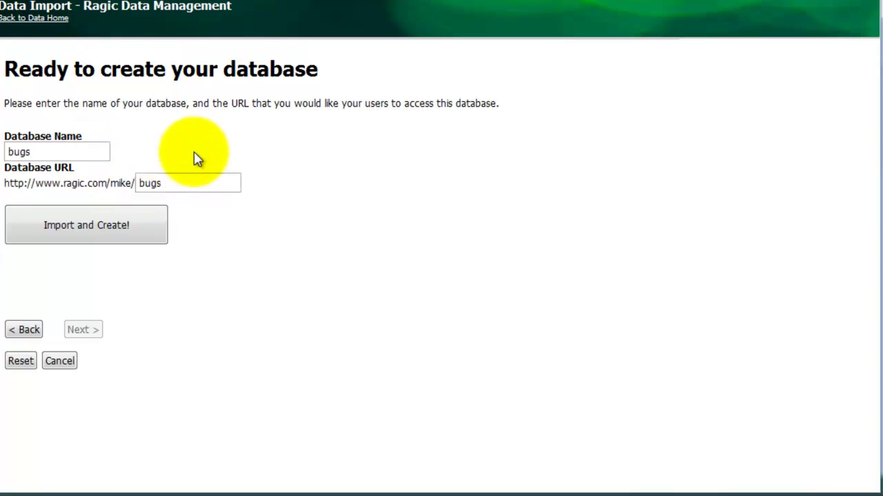
left_click(115, 226)
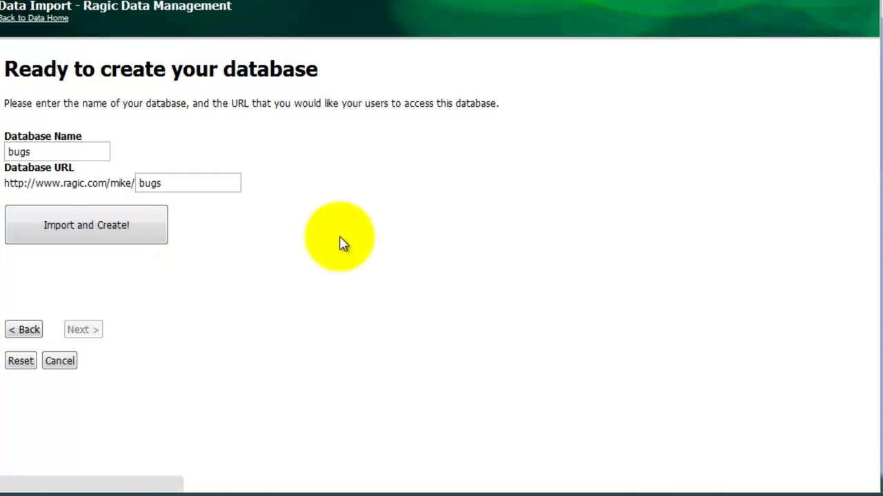
left_click(133, 125)
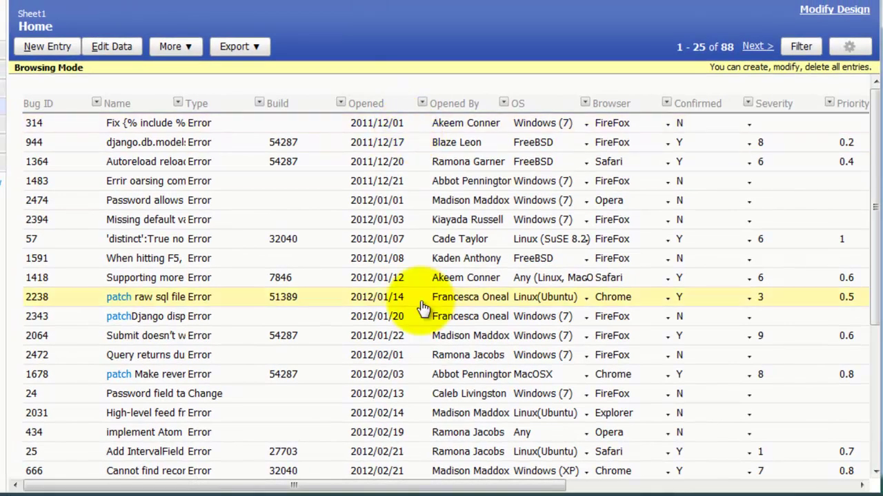
Step: Open the entry with Bug ID 314 from the imported sheet and switch its form to design mode
left_click_drag(397, 487, 295, 483)
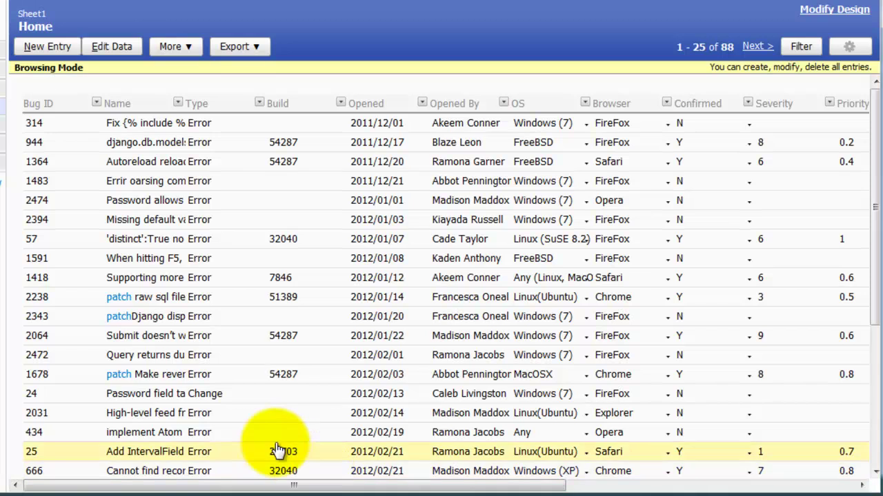
left_click(40, 277)
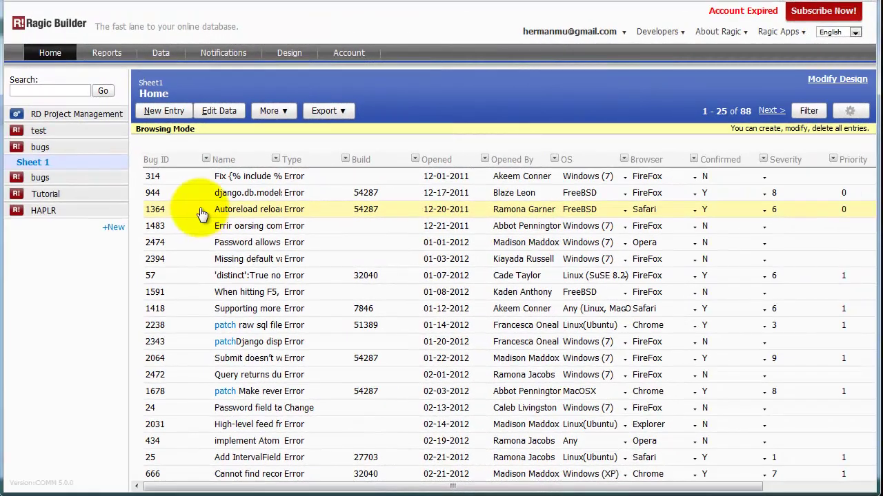
left_click(153, 178)
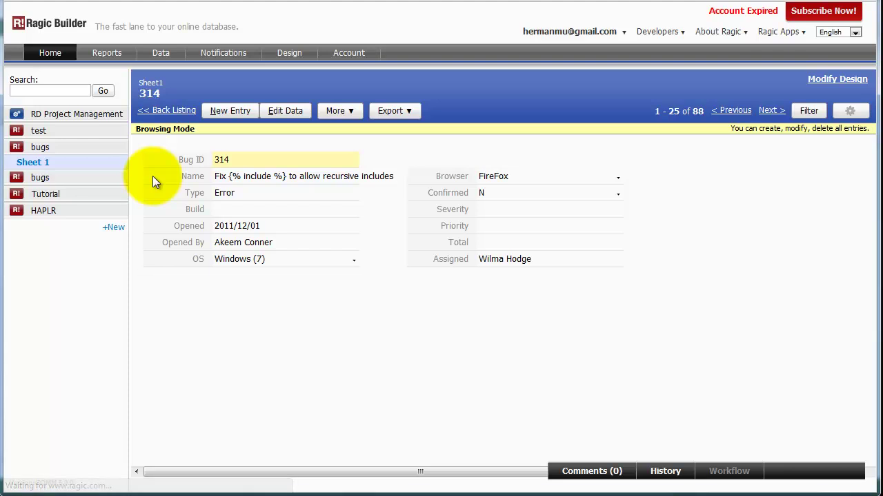
left_click(831, 79)
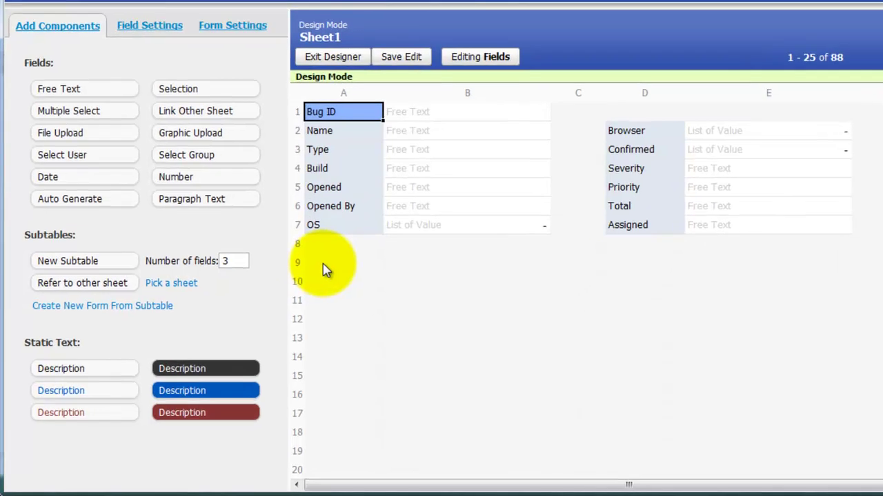
Step: Add a field named "Atachment" in cell A9 and try to make it a File Upload field
left_click(326, 264)
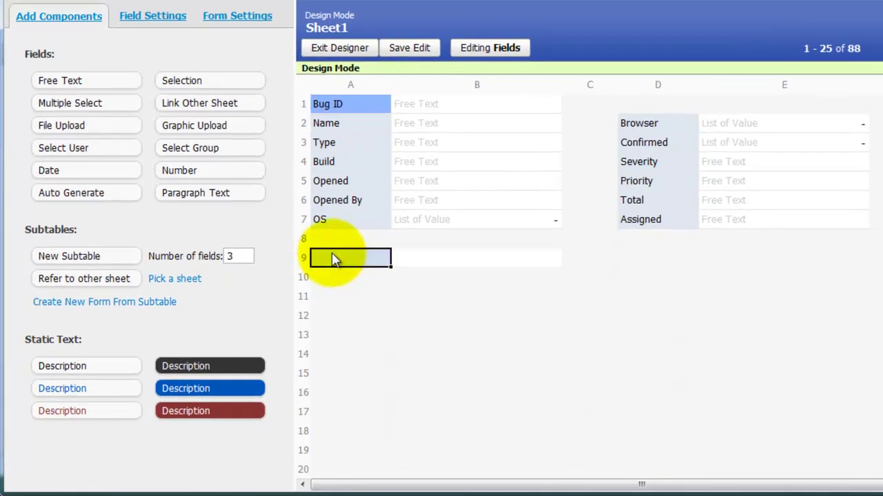
type("Atach")
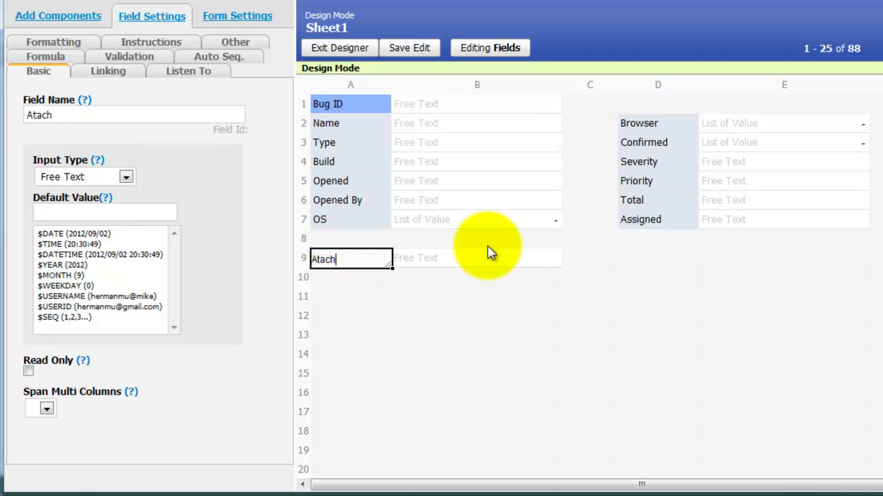
type("ment")
left_click(487, 254)
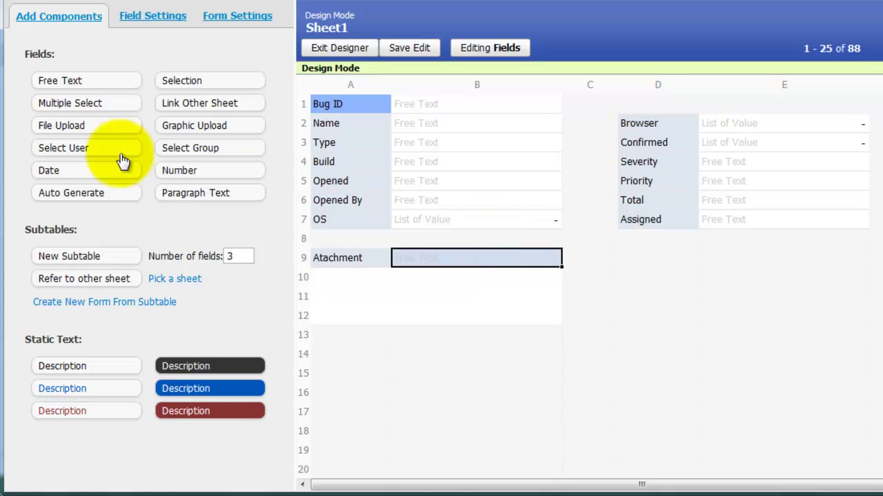
left_click_drag(79, 133, 435, 268)
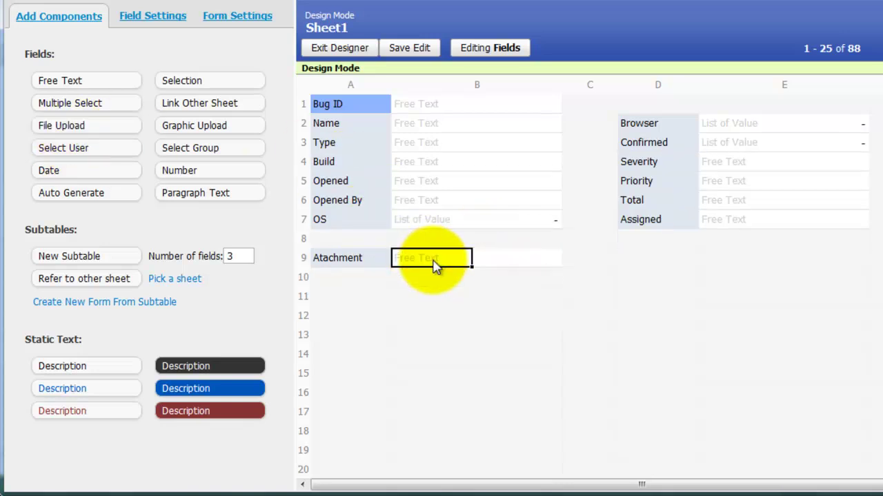
Step: Add a free text field named "Description" in cell A10, directly below the attachment field
left_click(360, 281)
type("Description")
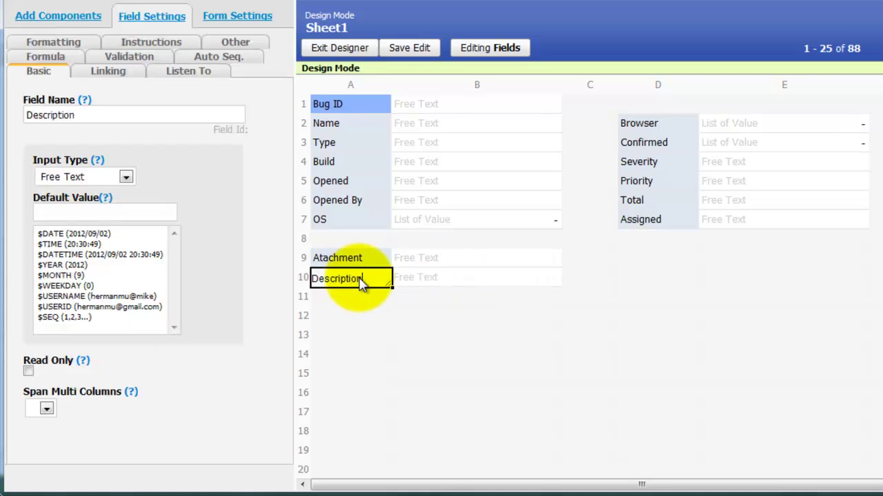
key("Tab")
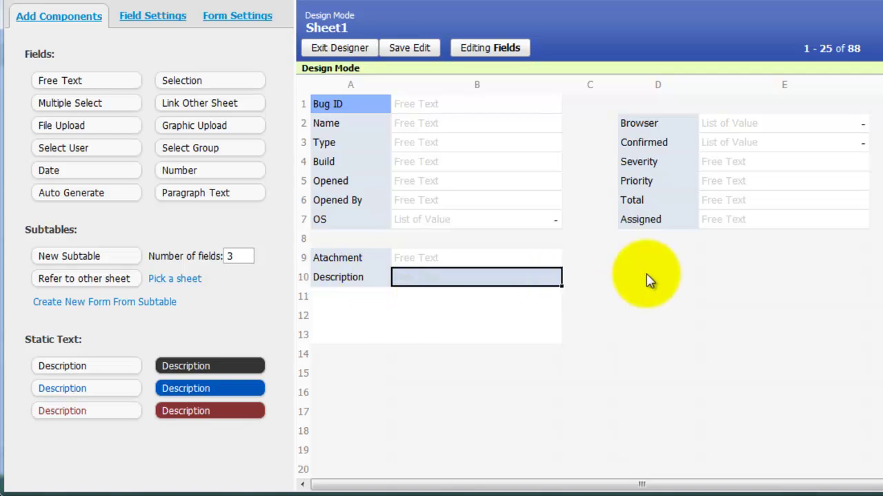
Step: Add free text fields named "Tags" in cell D9 and "Reproduce" in cell D10
left_click(650, 277)
left_click(644, 262)
type("Tags")
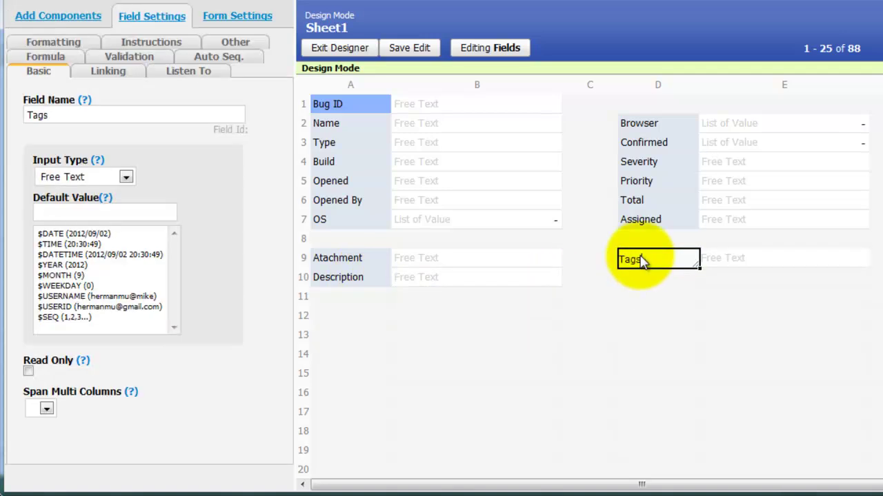
key("Tab")
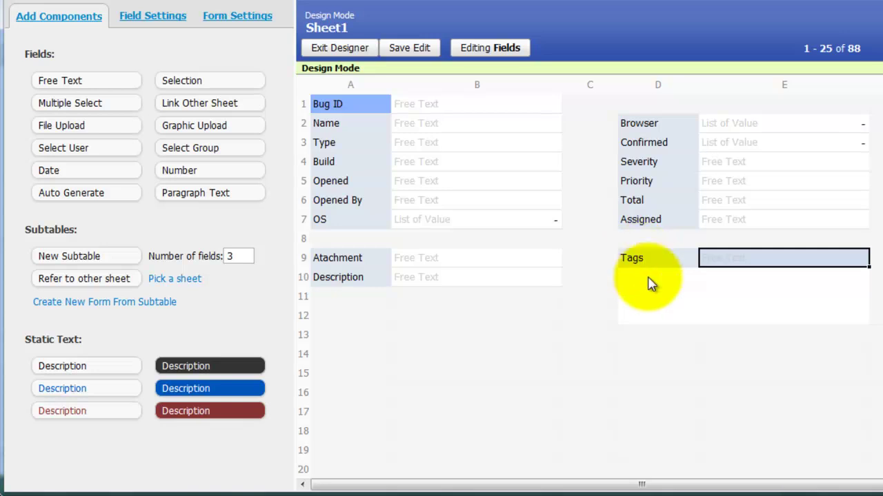
left_click(651, 278)
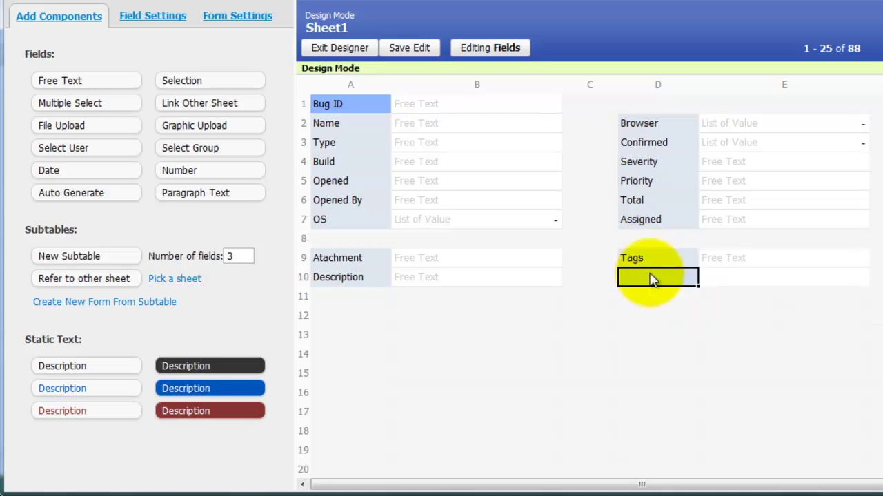
type("Re")
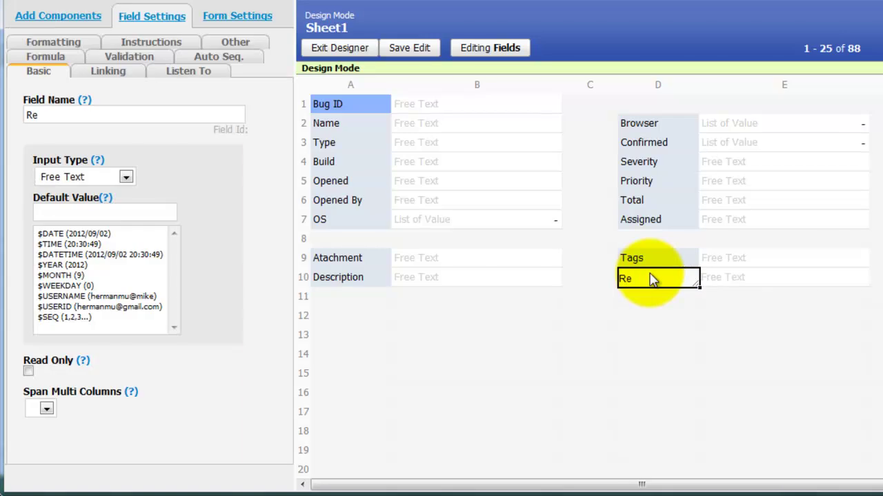
type("pro")
type("duce")
key("Return")
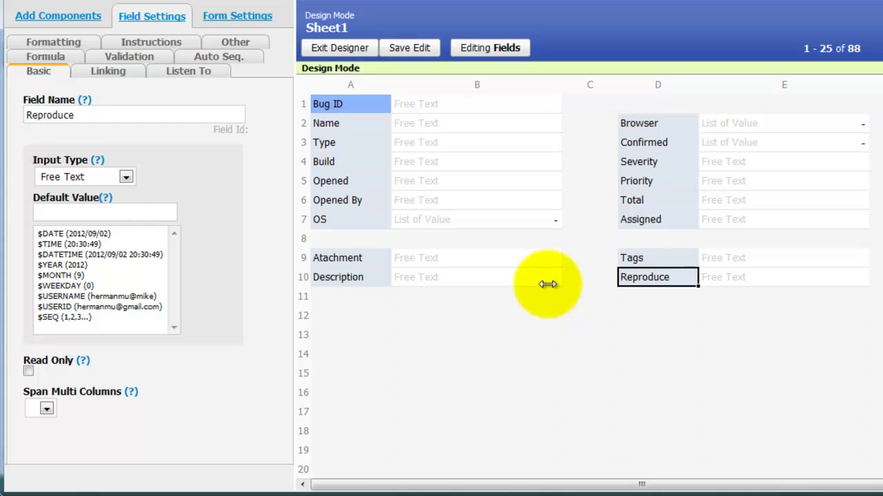
Step: Widen column B, place a Paragraph Text component in cell B10 beside Description, and save the form design
left_click(548, 284)
left_click_drag(559, 286, 645, 285)
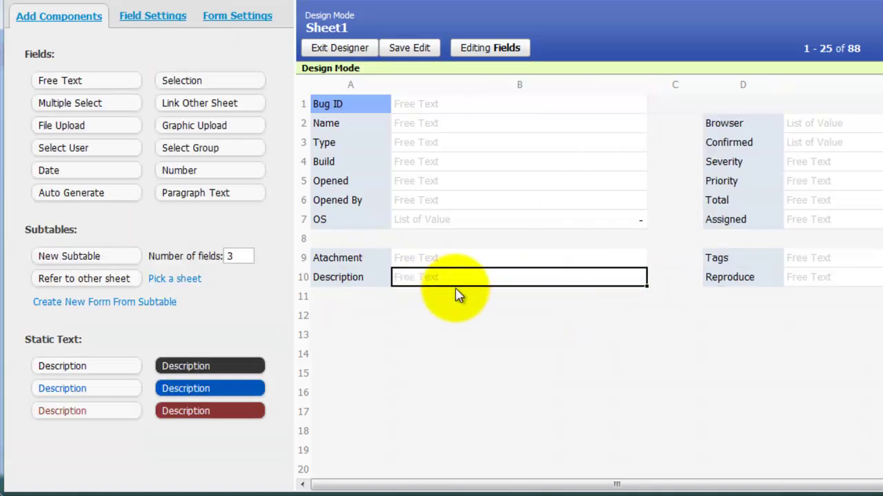
left_click_drag(221, 193, 469, 287)
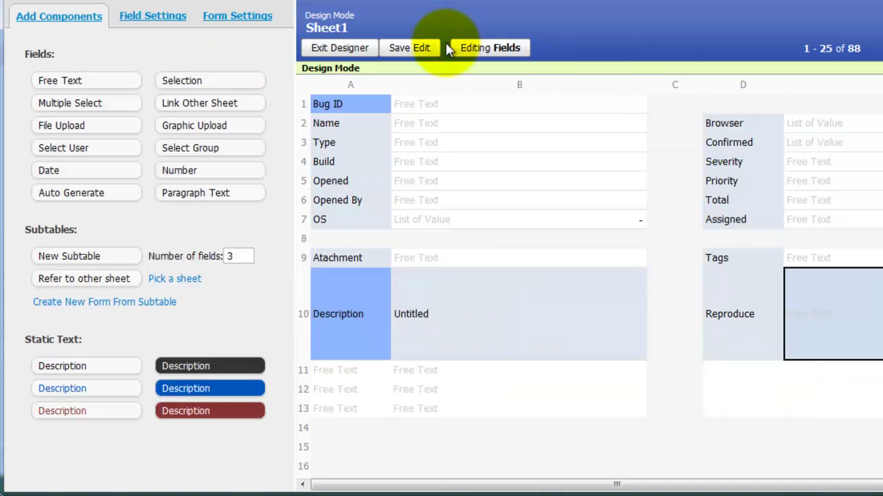
left_click(414, 48)
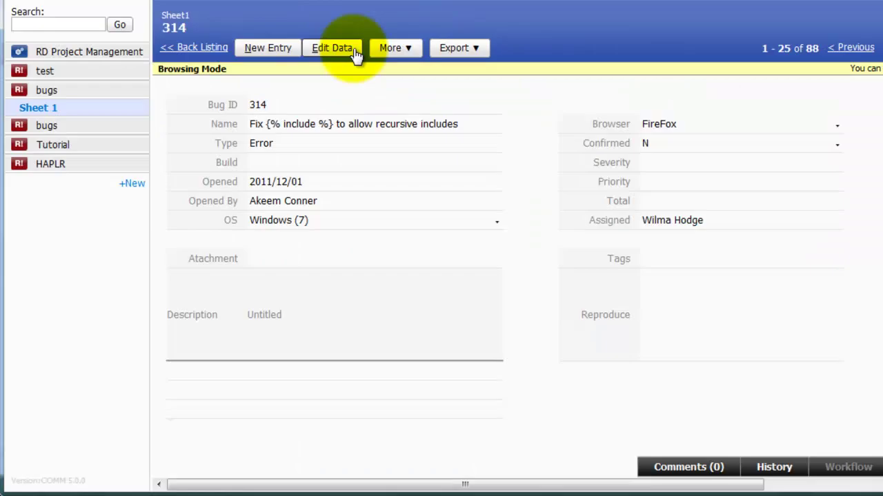
Step: Return to the sheet listing and open the pivot report for Sheet1 of the first bugs database
left_click(194, 48)
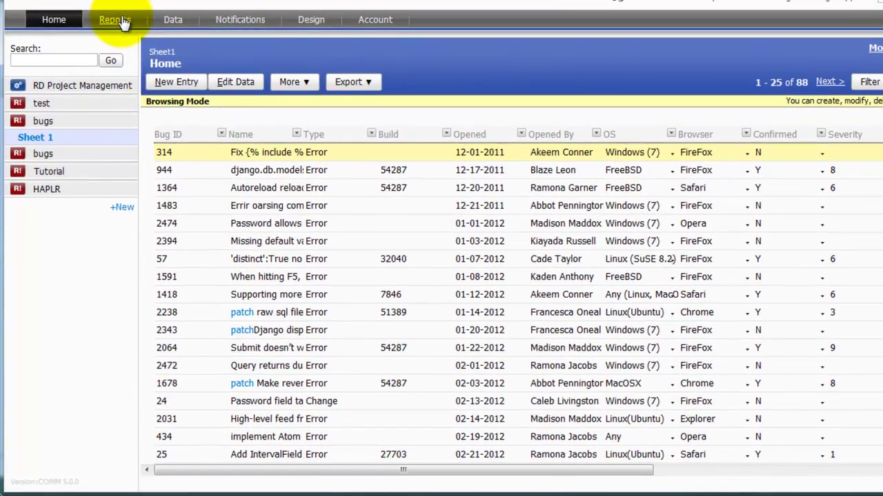
left_click(117, 21)
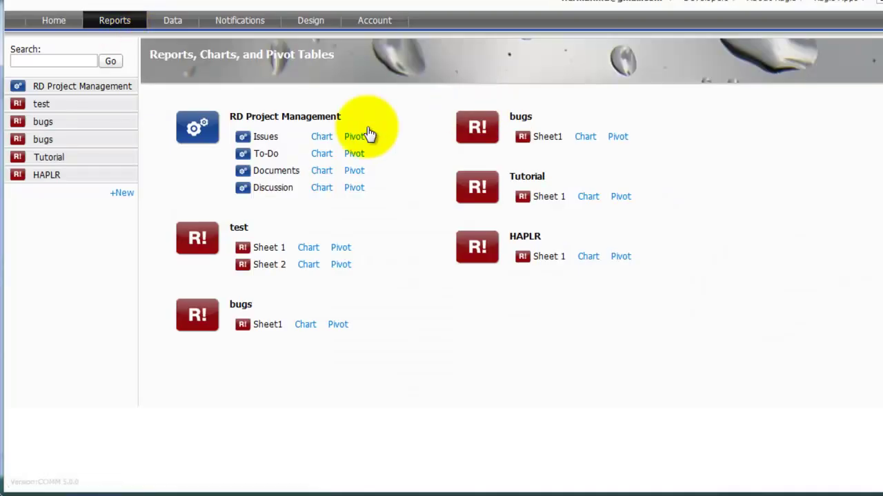
left_click(340, 327)
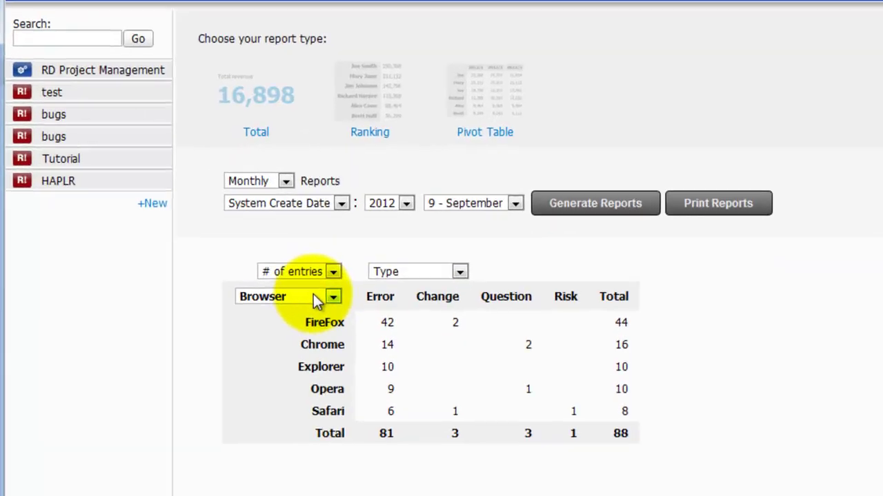
Step: Set the pivot table's row field to Assigned and generate the report
left_click(315, 296)
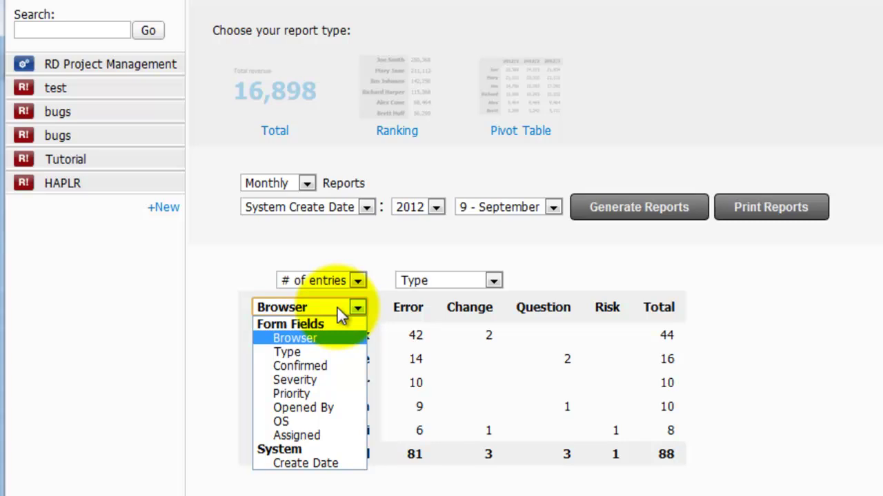
left_click(313, 435)
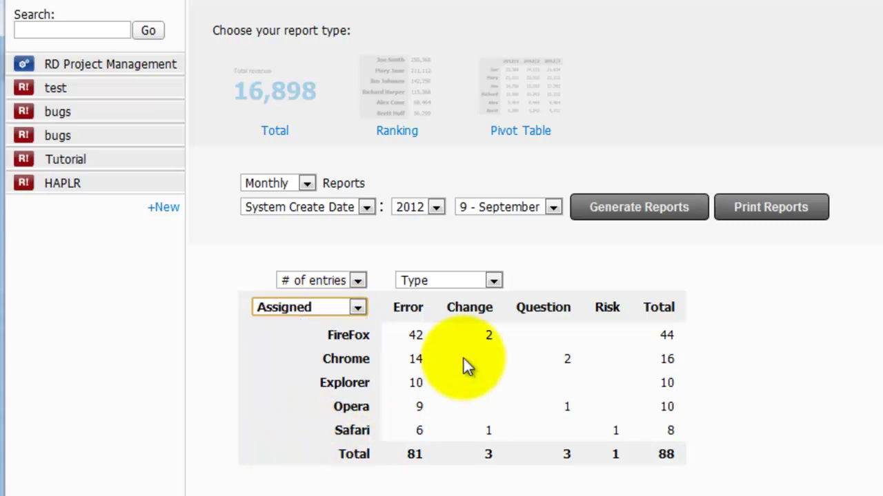
left_click(670, 216)
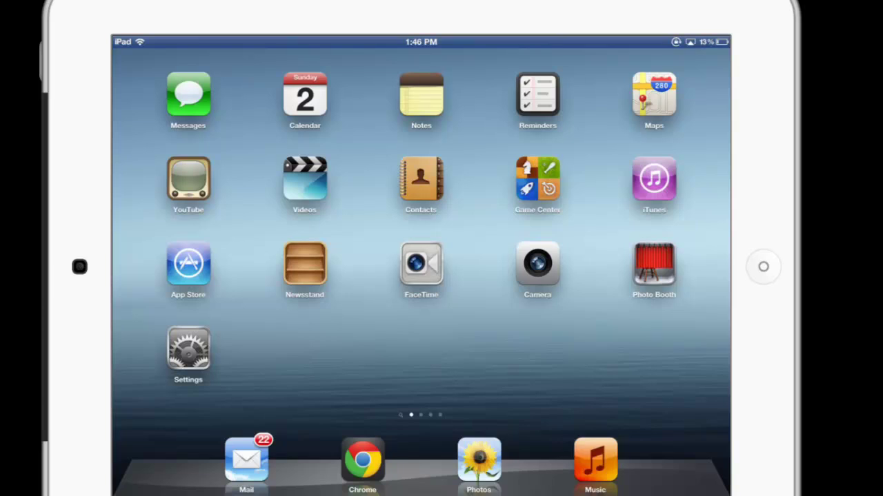
Step: Switch to Chrome on the iPad and open the entry with Bug ID 314 from the bugs sheet
left_click(362, 460)
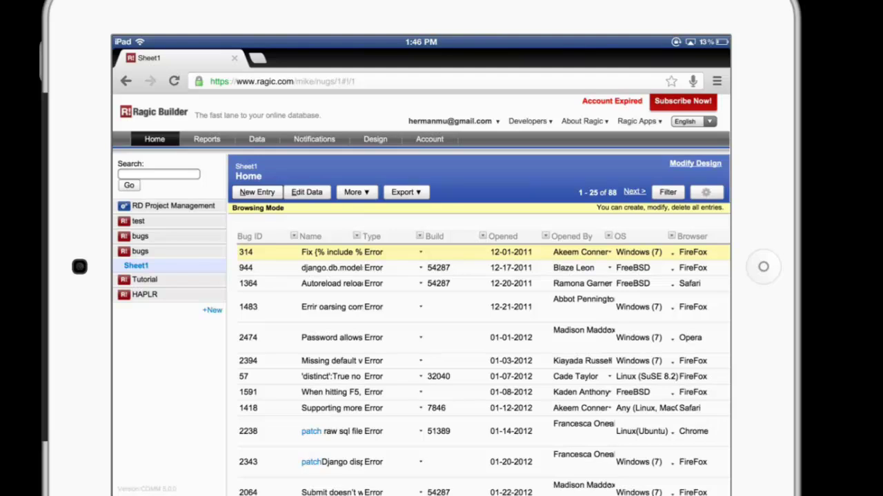
scroll(479, 362, "right", 4)
scroll(478, 361, "right", 2)
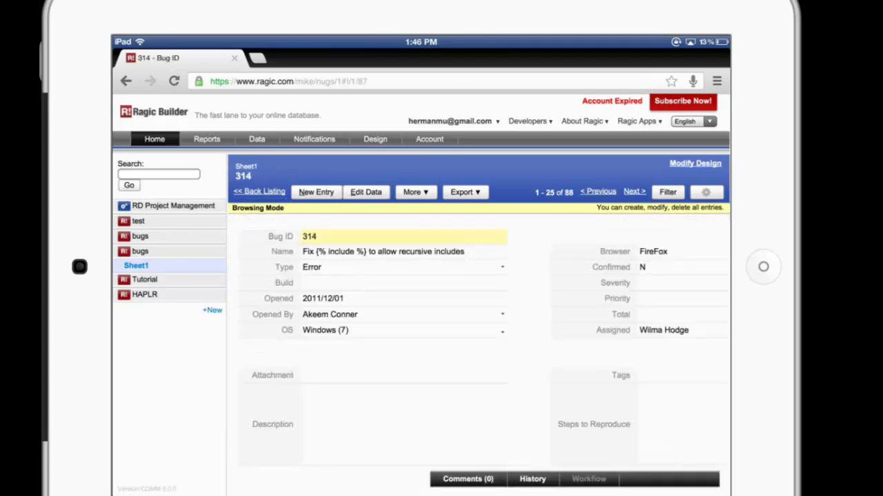
Step: Edit the entry's Description to read "Testing." and save the entry
left_click(403, 424)
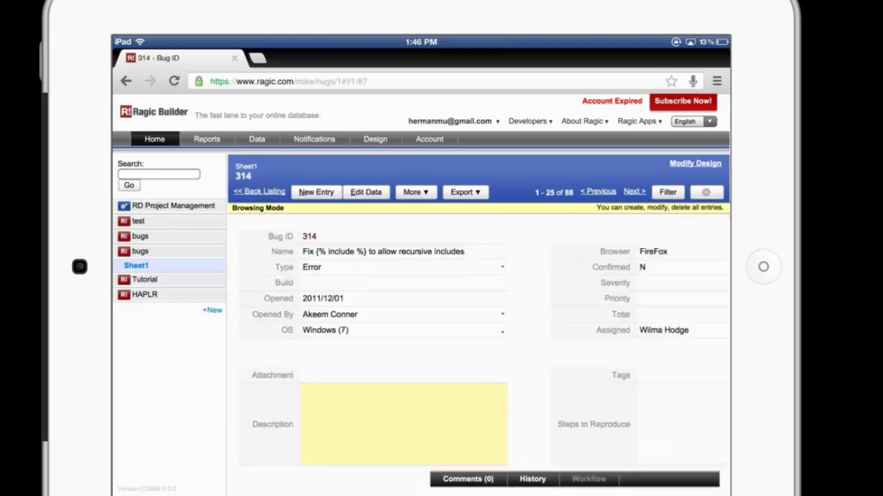
left_click(365, 192)
type("Tes")
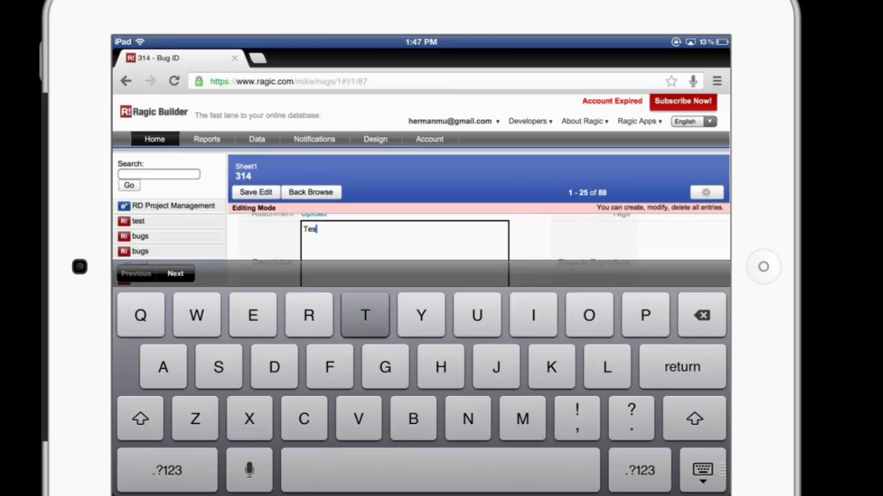
type("ting")
left_click(640, 470)
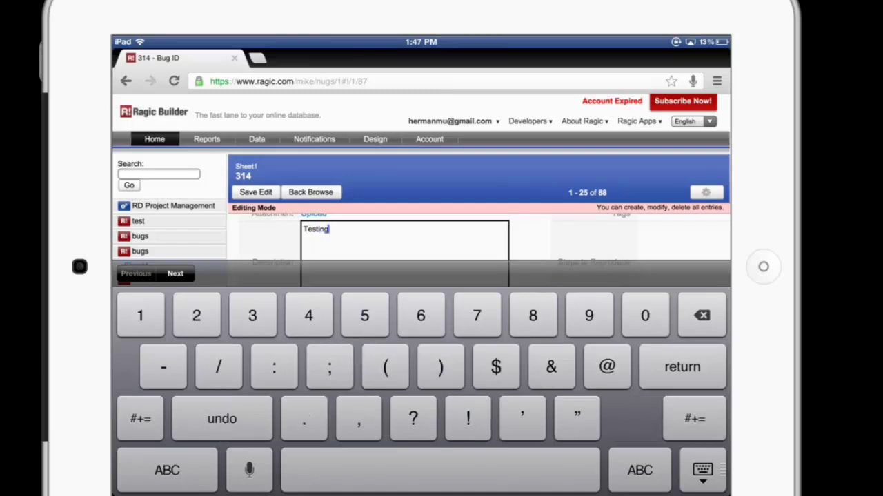
type(".")
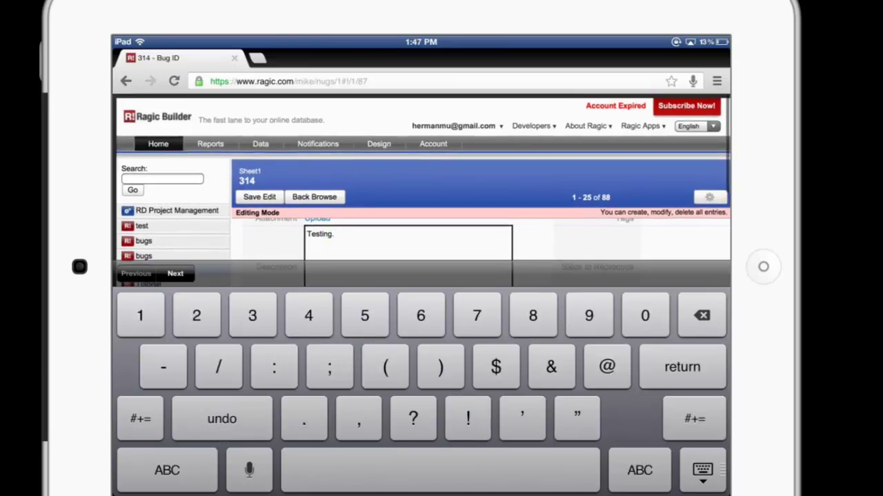
left_click(256, 192)
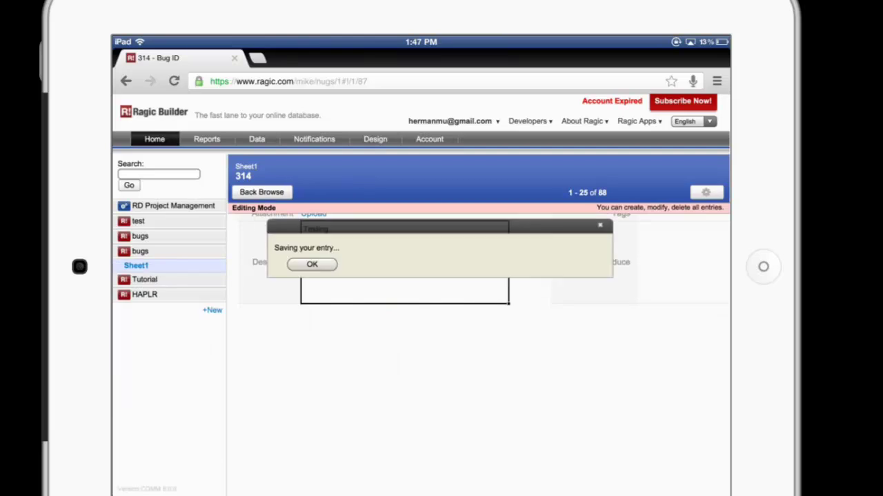
left_click(312, 264)
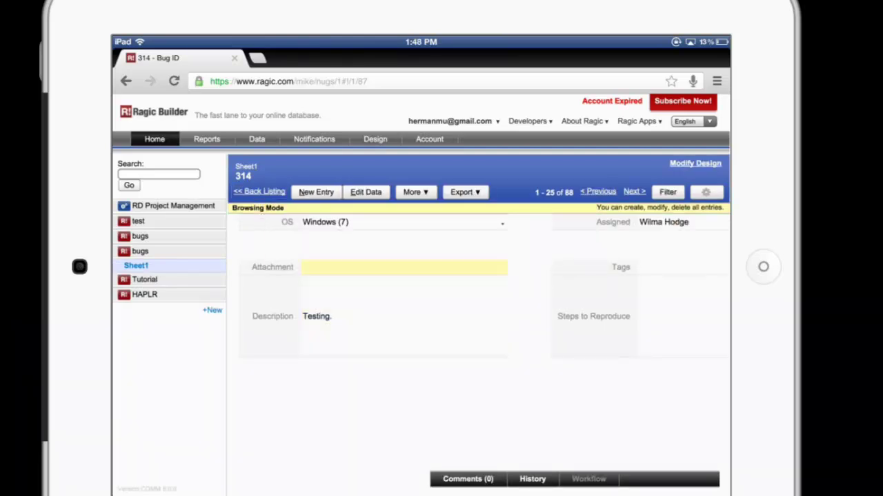